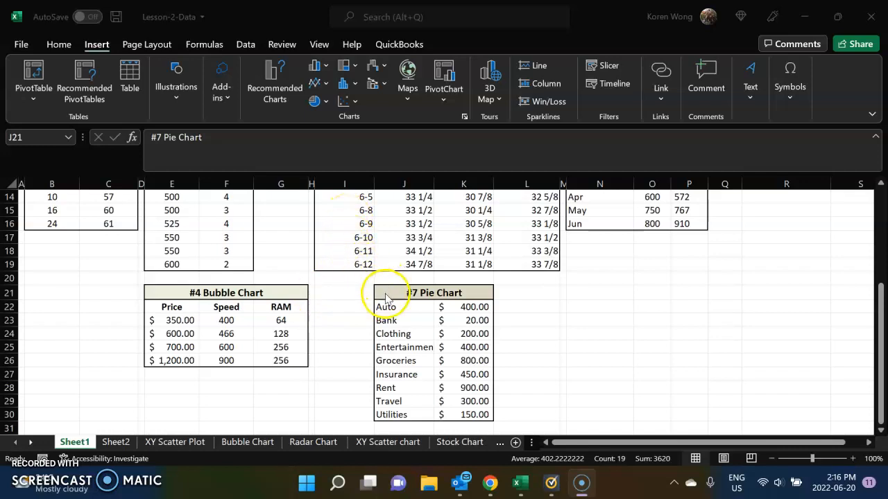
# Insert a 3-D pie chart from the #7 Pie Chart table, cells J21:K30, including its heading row.
pyautogui.click(519, 297)
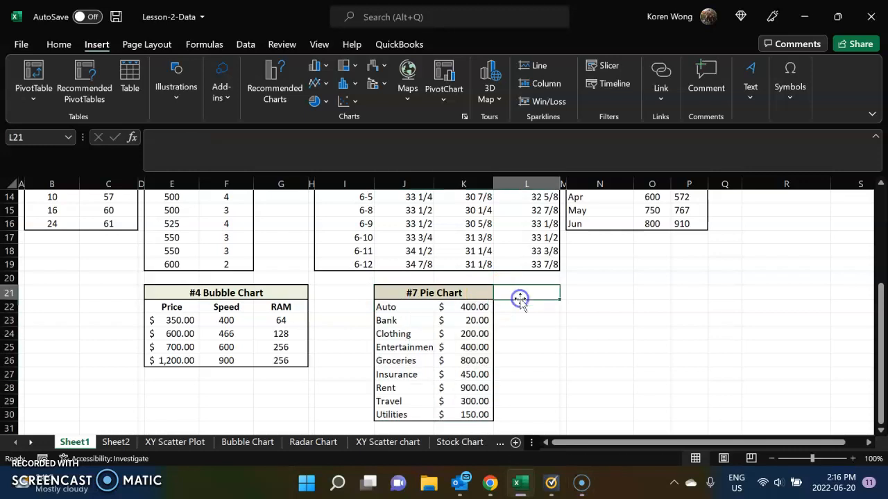
pyautogui.moveTo(439, 297); pyautogui.dragTo(439, 412)
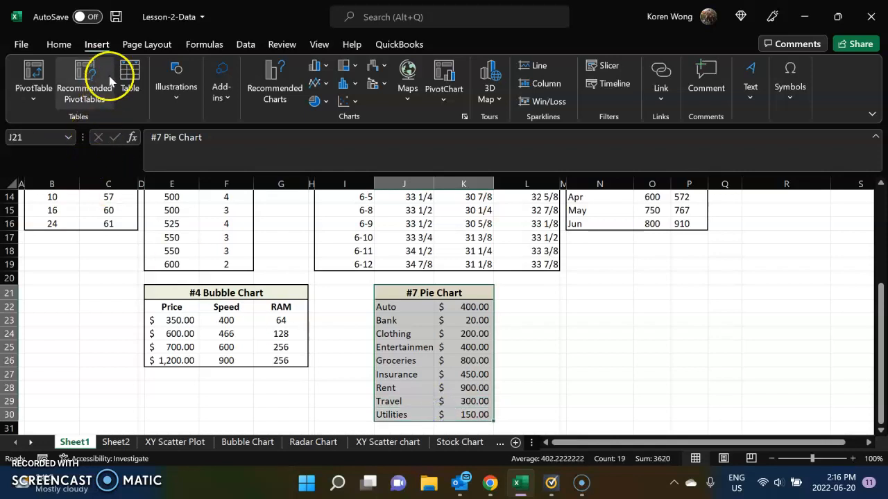
pyautogui.click(56, 44)
pyautogui.click(97, 44)
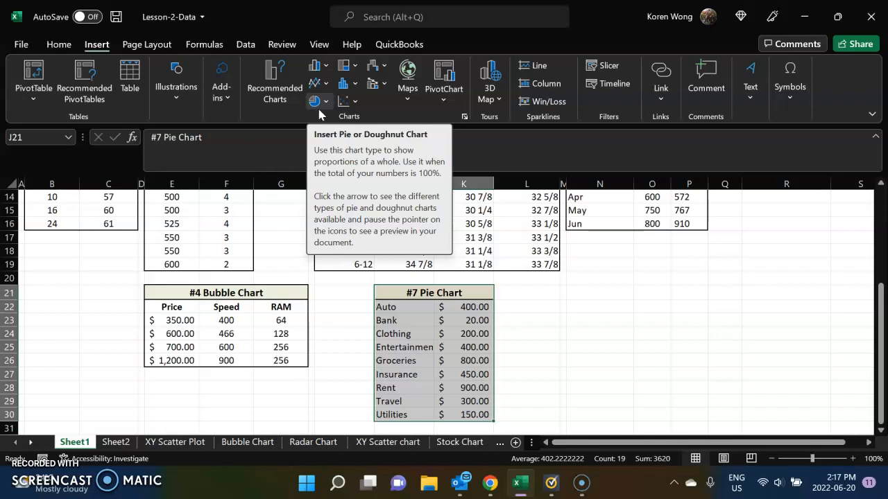
pyautogui.click(319, 104)
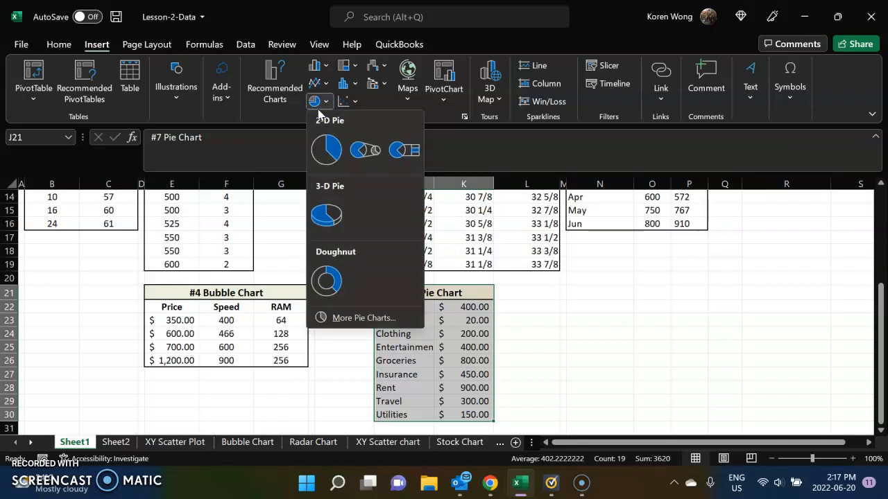
pyautogui.click(325, 211)
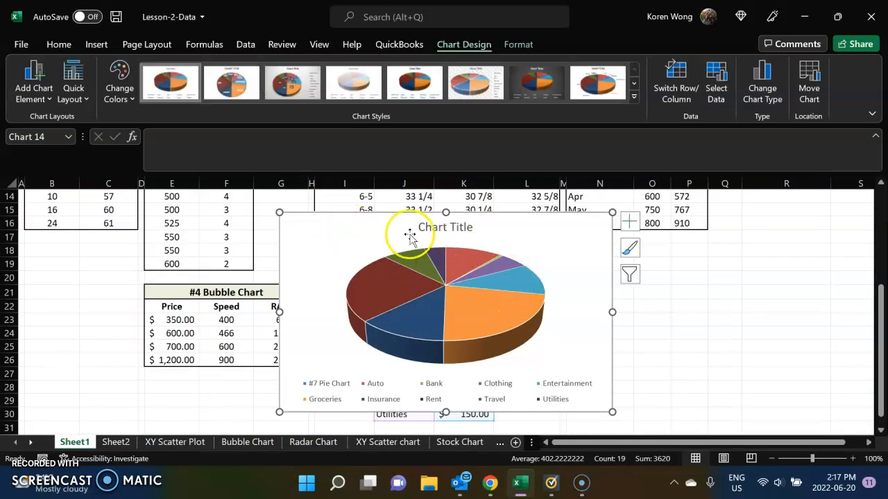
# Move the pie chart around the worksheet and shift its plot area inside the chart frame.
pyautogui.moveTo(393, 282)
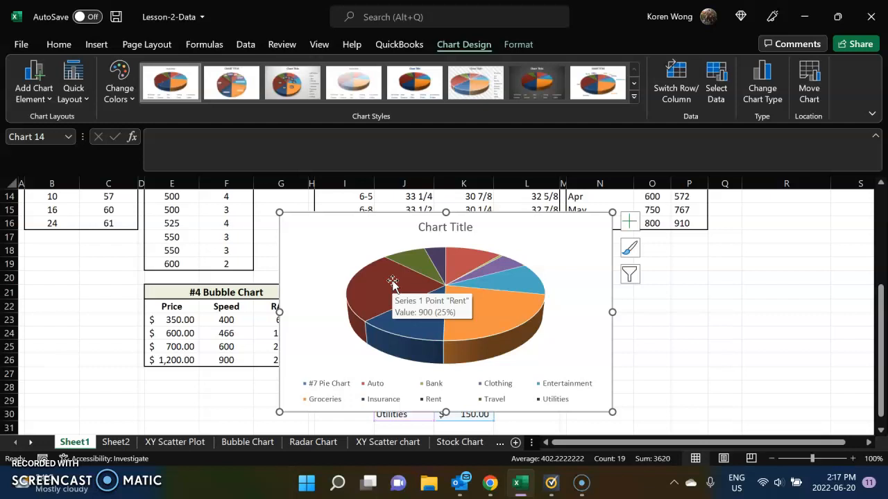
pyautogui.moveTo(430, 269)
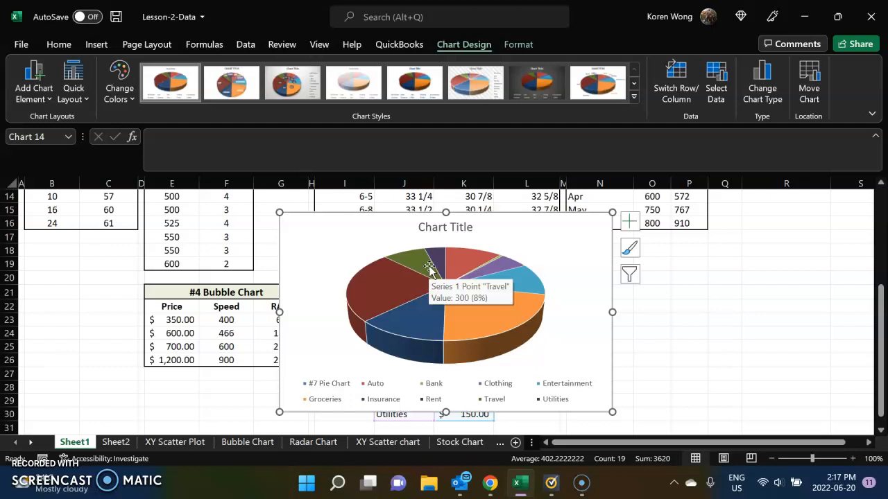
pyautogui.click(438, 266)
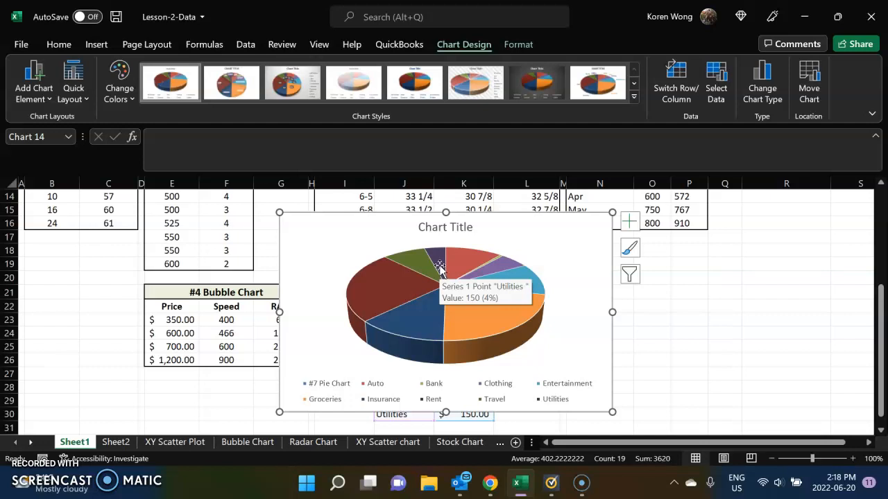
pyautogui.moveTo(353, 217); pyautogui.dragTo(625, 222)
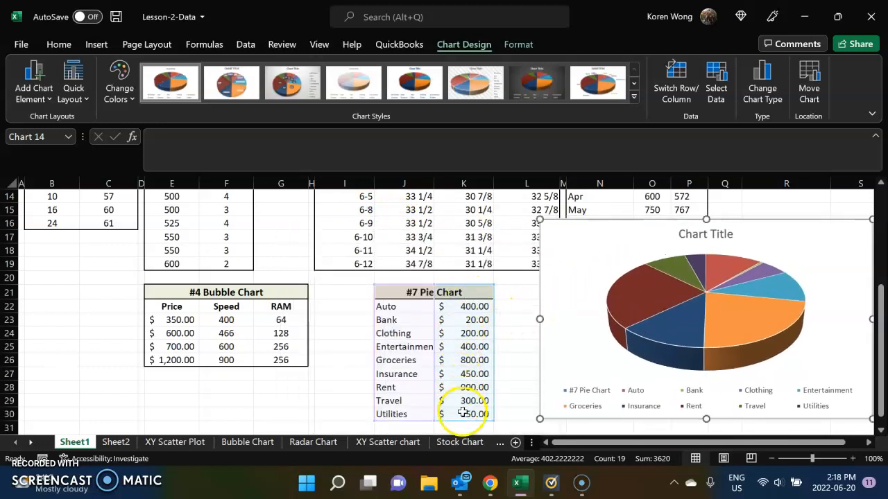
pyautogui.click(842, 258)
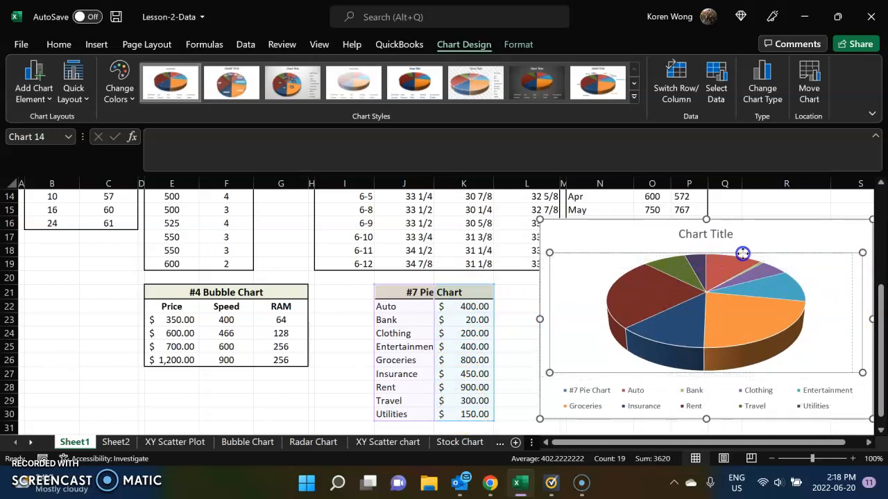
pyautogui.moveTo(756, 257); pyautogui.dragTo(583, 228)
# Reposition the chart title so it sits centred above the shifted pie.
pyautogui.click(487, 227)
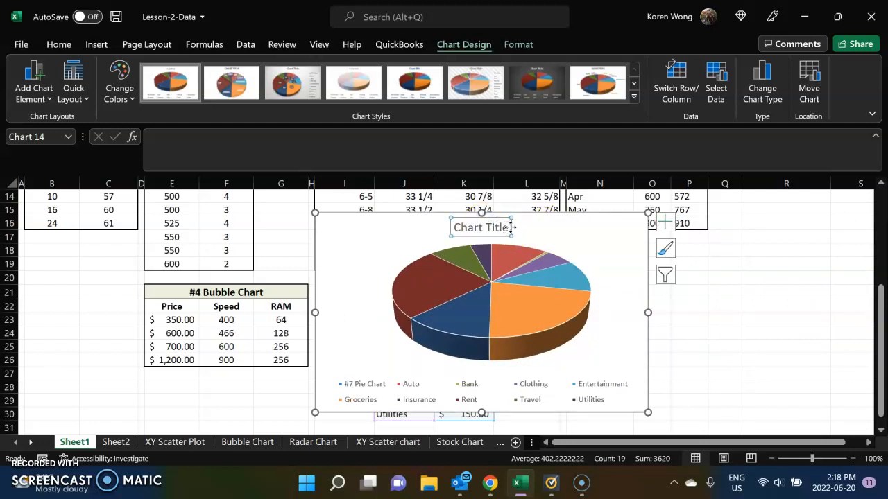
pyautogui.moveTo(510, 227)
pyautogui.mouseDown()
pyautogui.moveTo(489, 225)
pyautogui.moveTo(505, 224)
pyautogui.mouseUp()
pyautogui.click(505, 226)
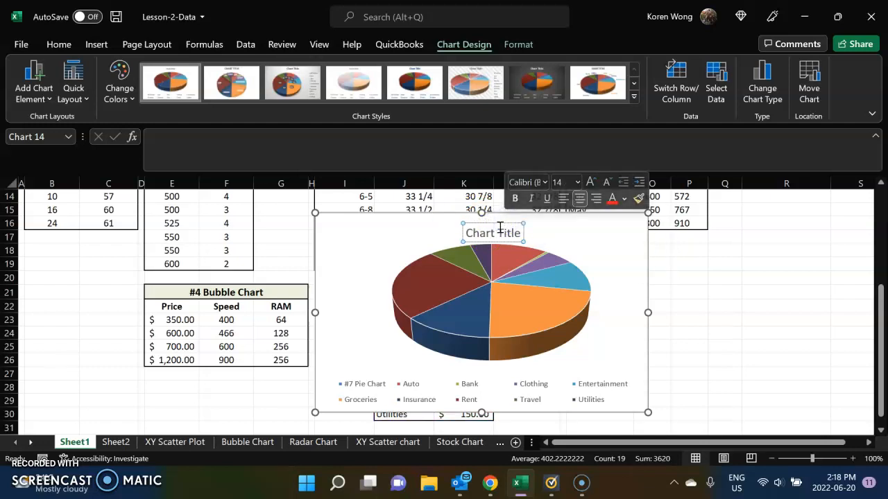
pyautogui.moveTo(492, 225); pyautogui.dragTo(491, 218)
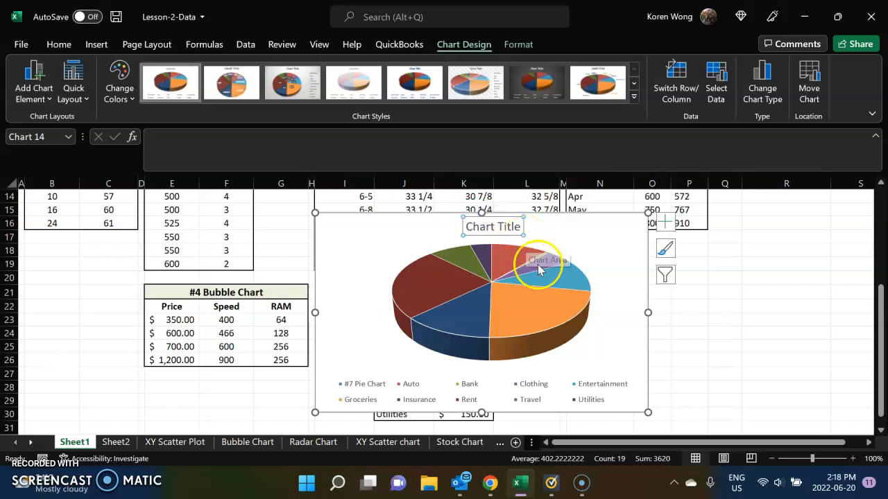
pyautogui.moveTo(531, 331)
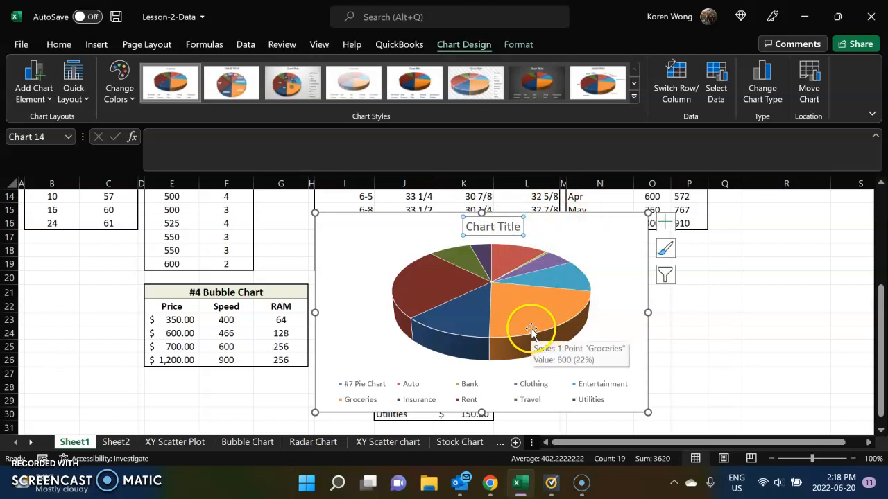
pyautogui.click(525, 45)
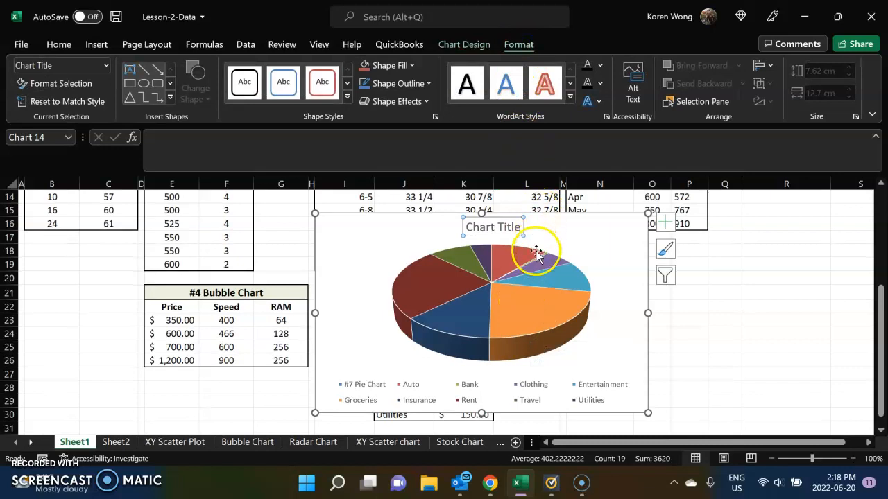
pyautogui.click(569, 248)
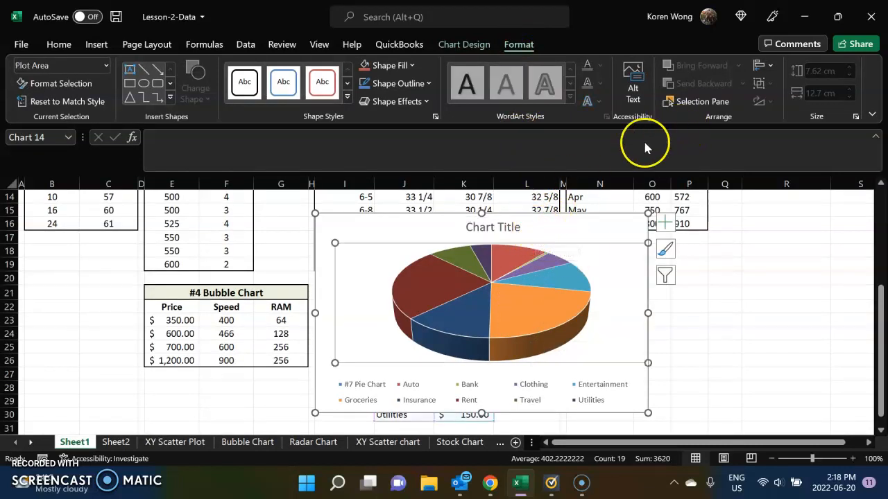
pyautogui.click(520, 230)
pyautogui.click(478, 243)
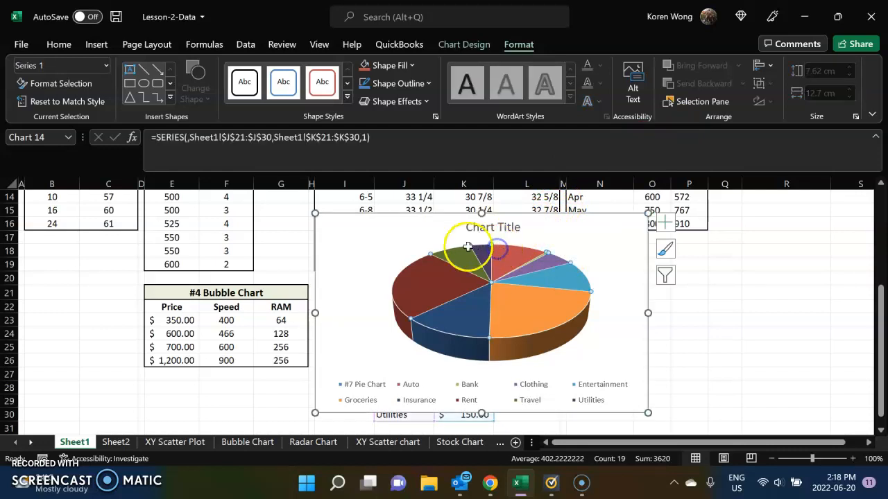
pyautogui.click(644, 295)
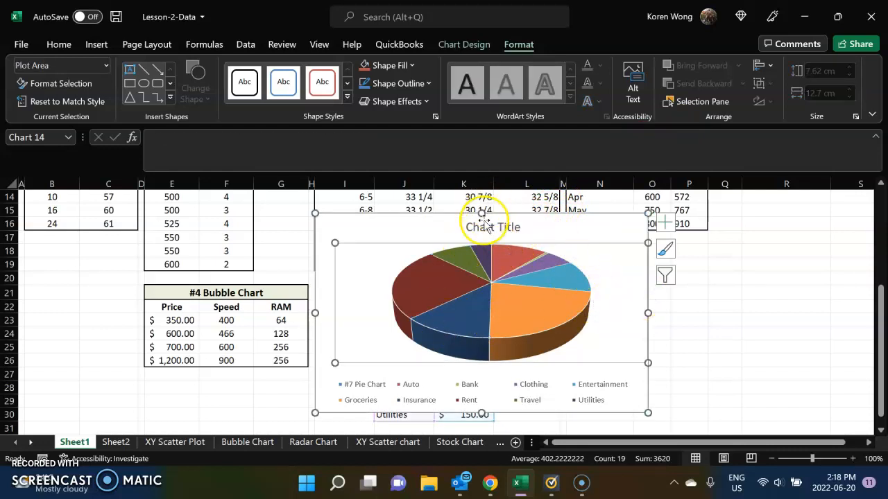
pyautogui.moveTo(484, 222)
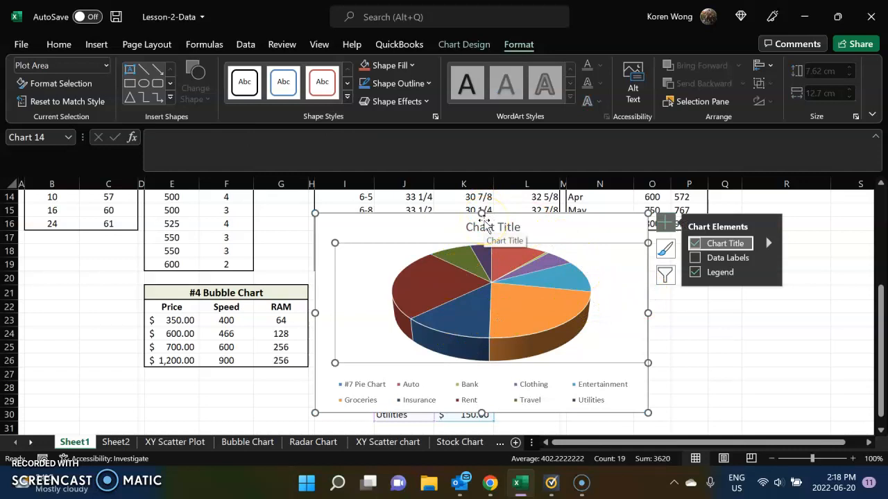
pyautogui.click(484, 221)
pyautogui.click(483, 247)
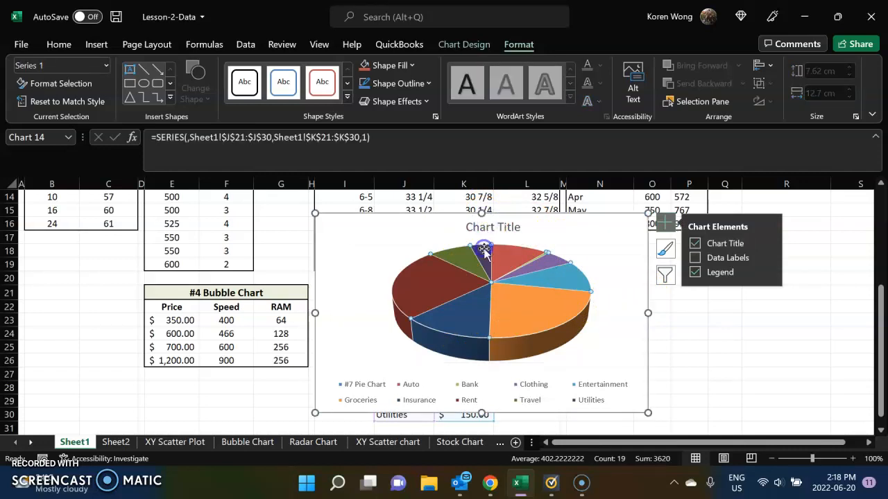
pyautogui.click(590, 247)
pyautogui.click(527, 233)
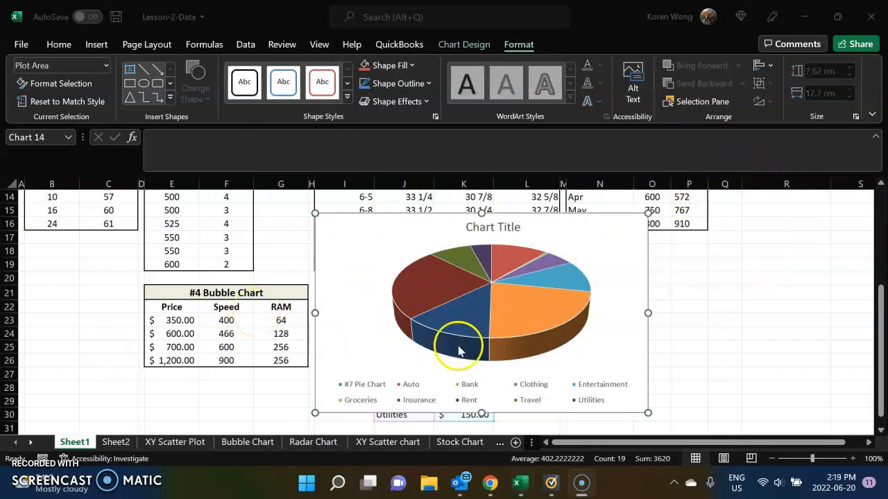
pyautogui.click(702, 318)
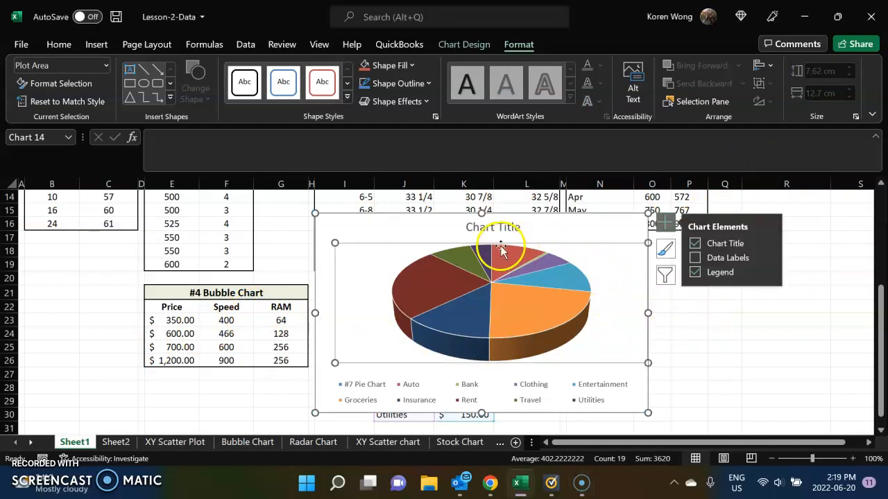
# Undo all the moves of the chart title, plot area and chart, back to the chart's insertion.
pyautogui.click(55, 50)
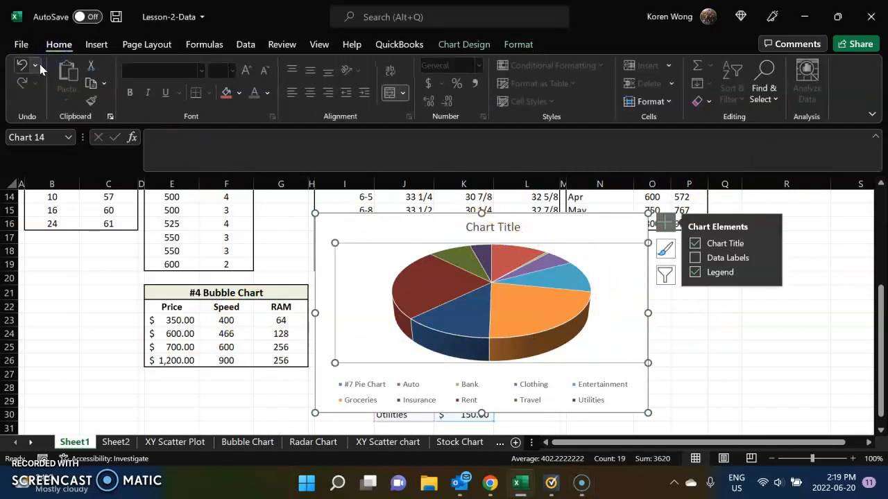
pyautogui.click(35, 67)
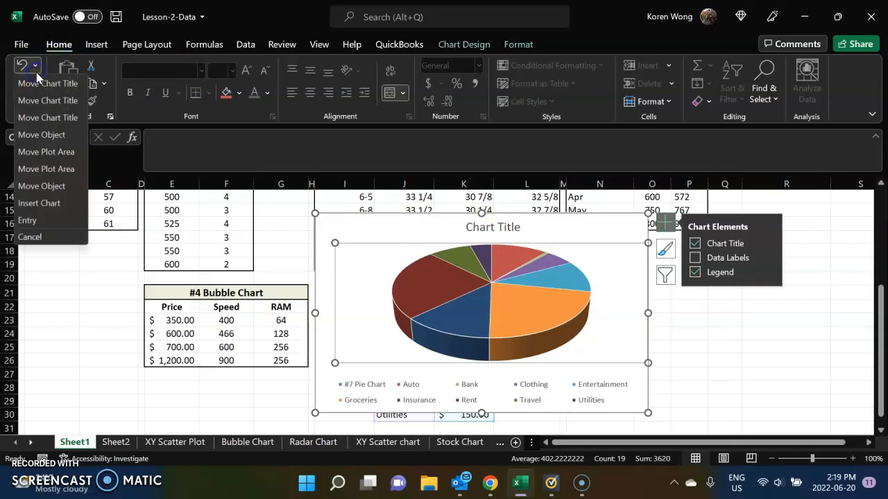
pyautogui.click(38, 100)
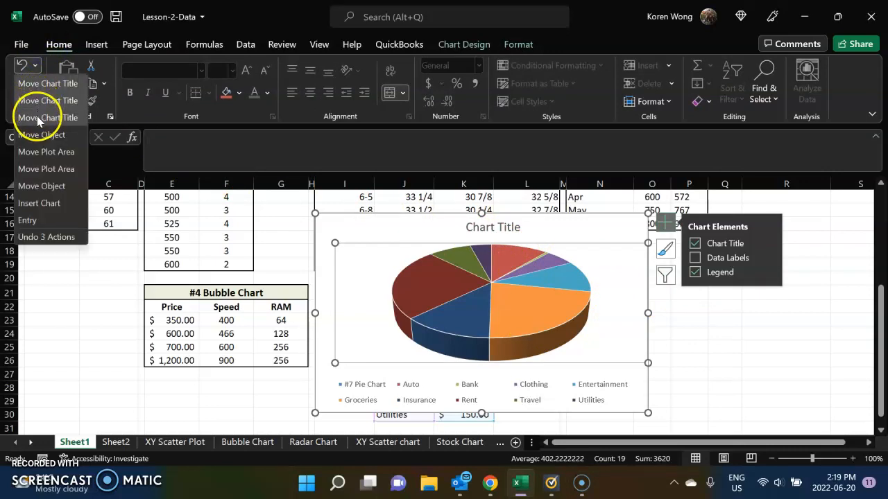
pyautogui.click(38, 187)
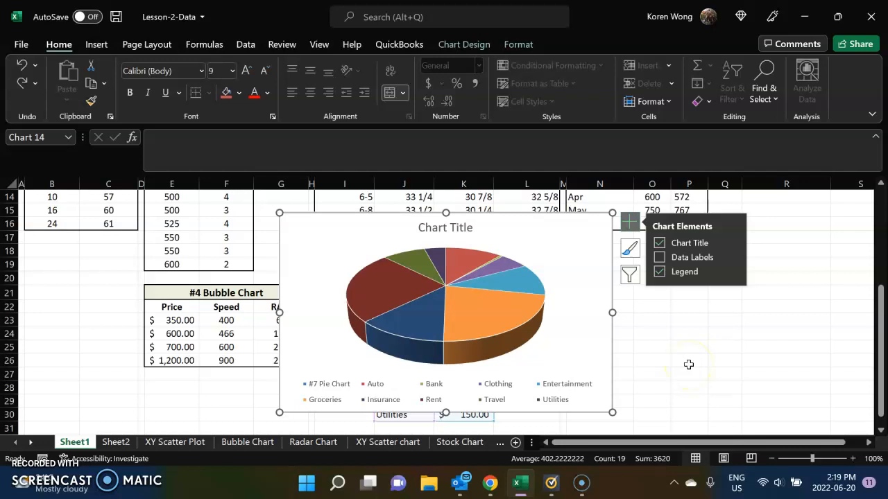
# Add data labels to the pie chart, keeping the chart title and legend turned on.
pyautogui.click(660, 258)
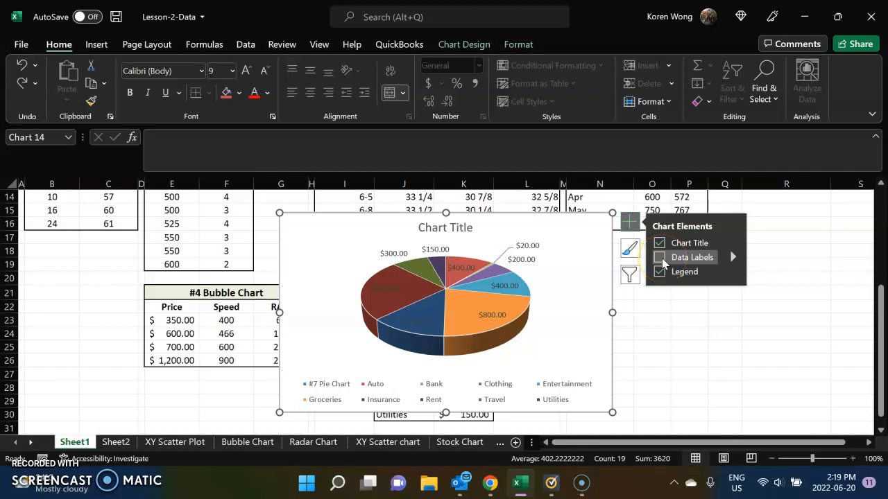
pyautogui.click(661, 258)
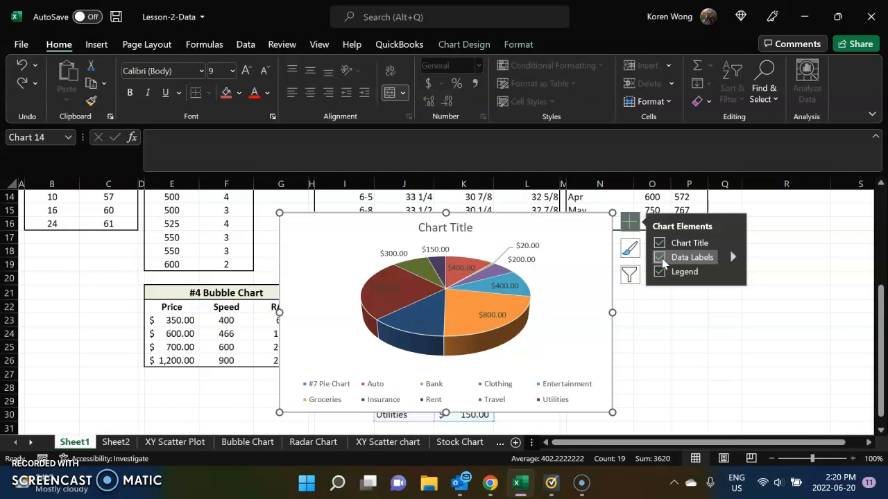
pyautogui.click(638, 266)
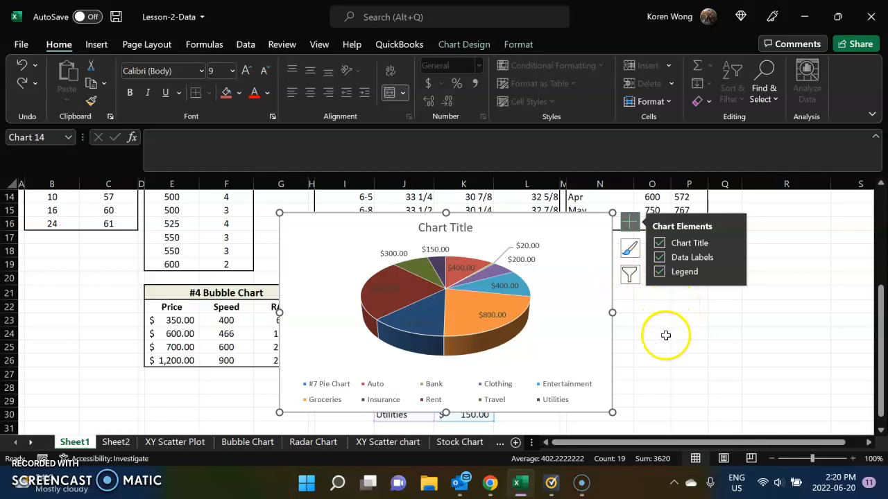
pyautogui.click(665, 335)
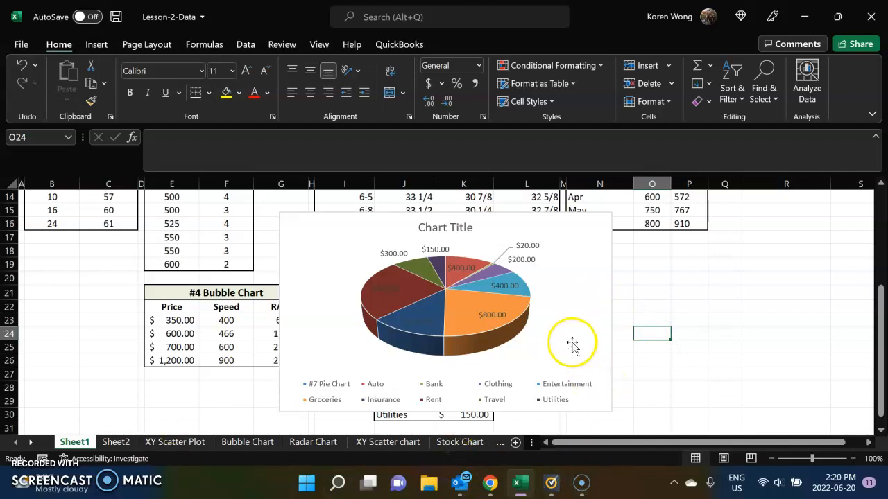
# Move the pie chart to a new sheet named Pie Chart.
pyautogui.click(344, 240)
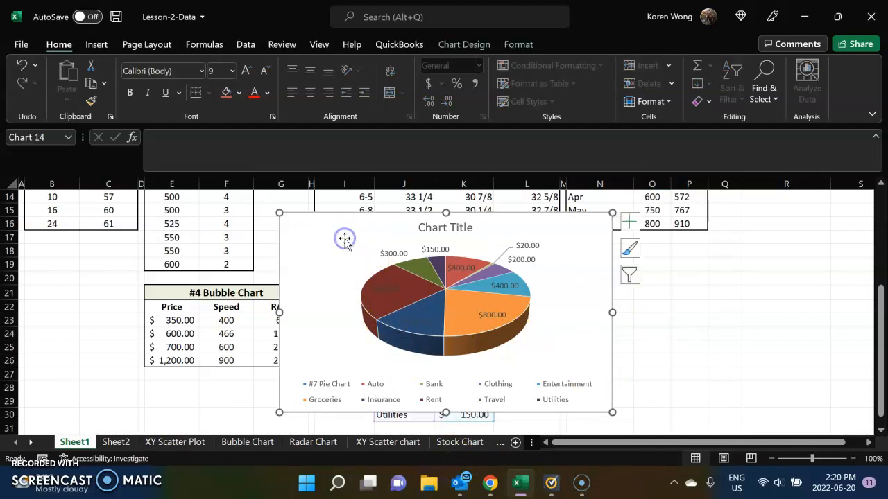
pyautogui.click(465, 45)
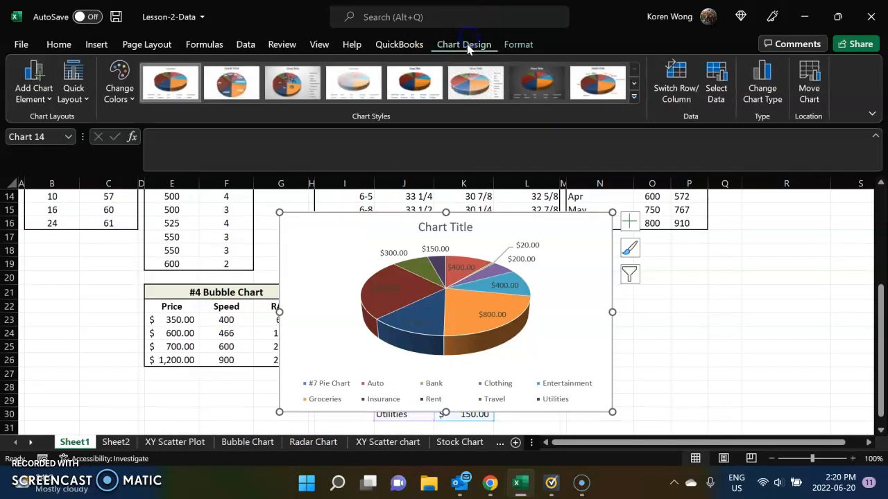
pyautogui.click(816, 98)
pyautogui.click(346, 222)
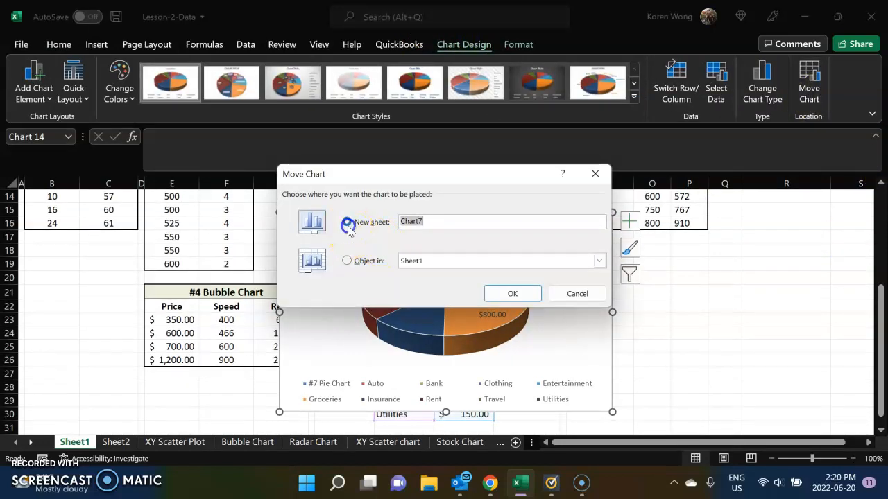
pyautogui.press('BackSpace')
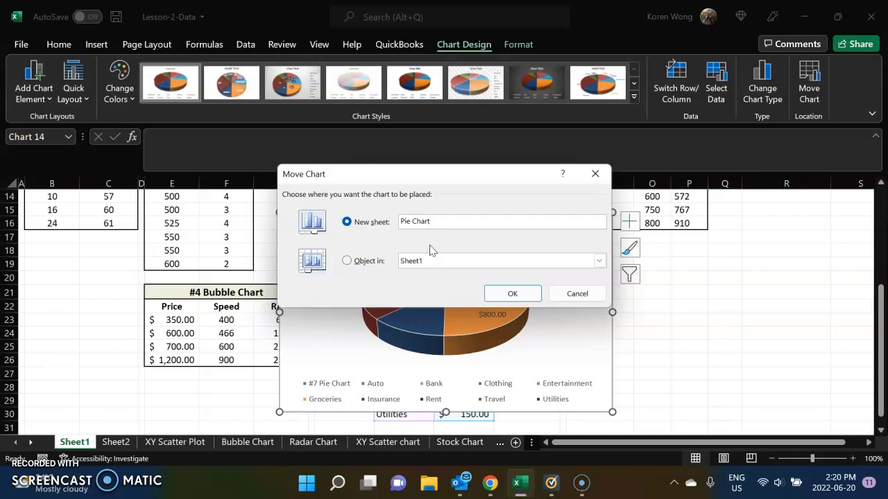
pyautogui.press('Return')
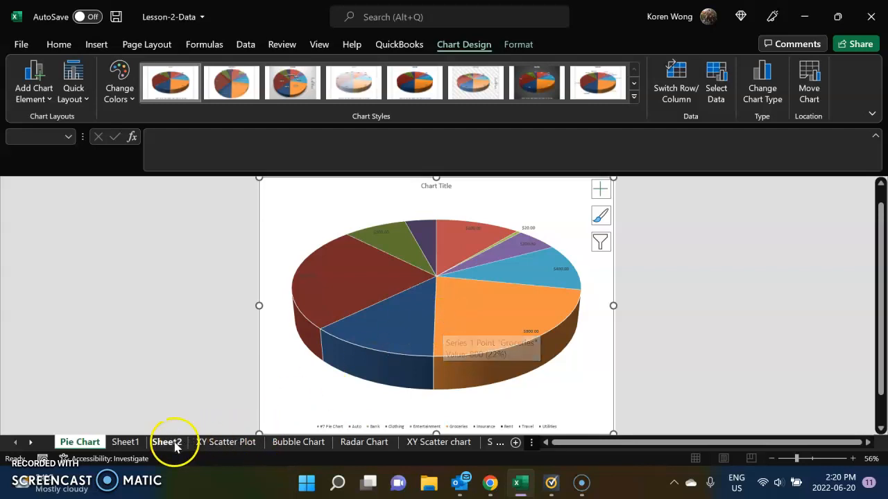
# Move the Pie Chart sheet to the end, after Stock Chart, and colour the Stock Chart sheet tab light green.
pyautogui.moveTo(94, 449)
pyautogui.mouseDown()
pyautogui.moveTo(519, 451)
pyautogui.moveTo(455, 448)
pyautogui.mouseUp()
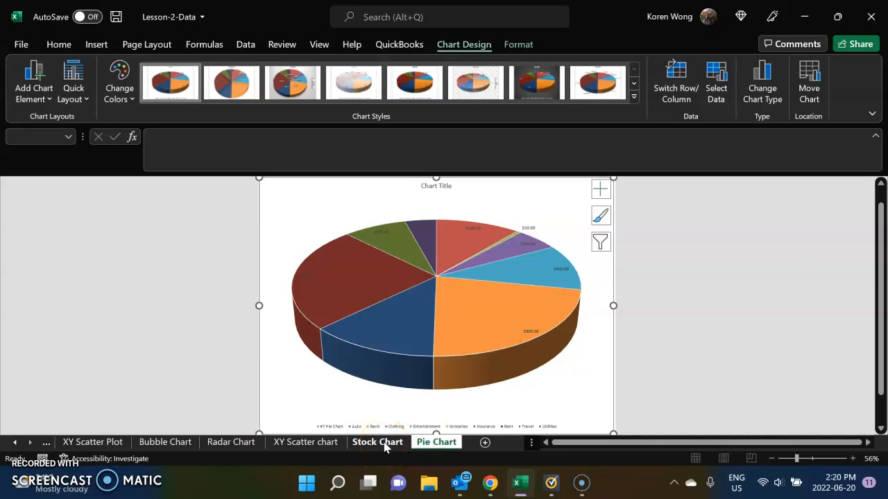
pyautogui.rightClick(385, 445)
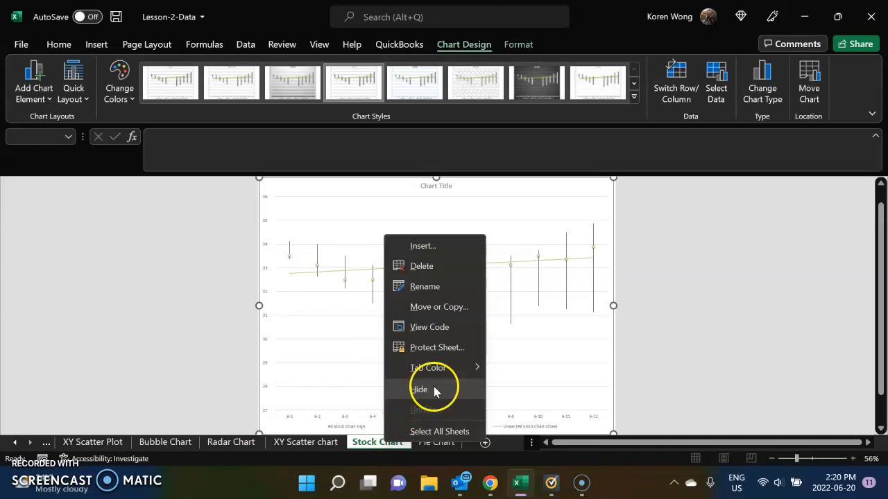
pyautogui.moveTo(452, 369)
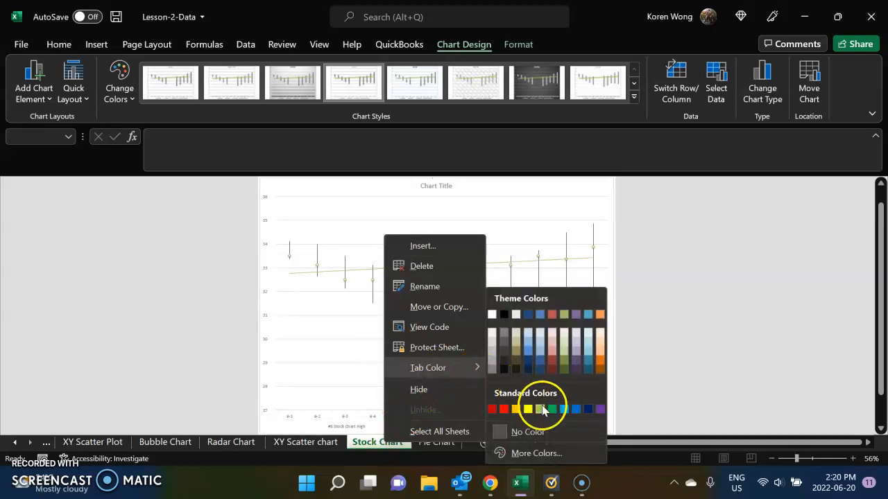
pyautogui.click(544, 410)
# Colour the Pie Chart sheet tab standard purple and switch to the XY Scatter chart sheet.
pyautogui.rightClick(447, 442)
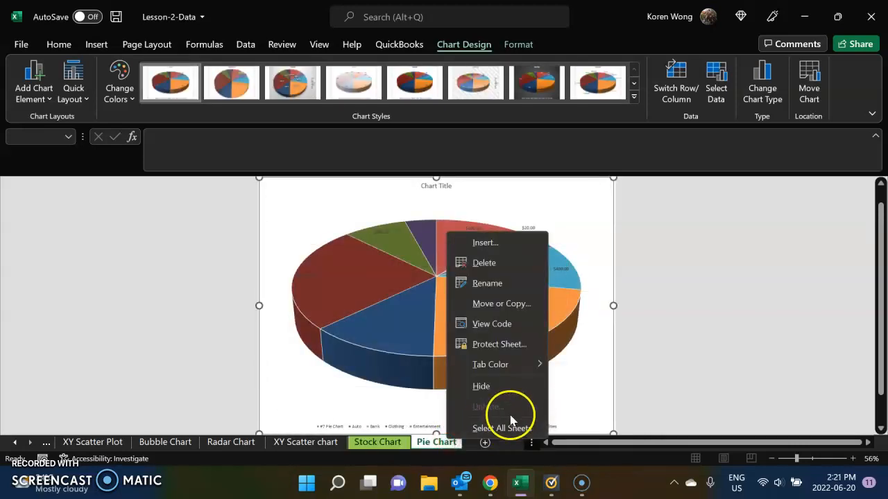
pyautogui.moveTo(511, 368)
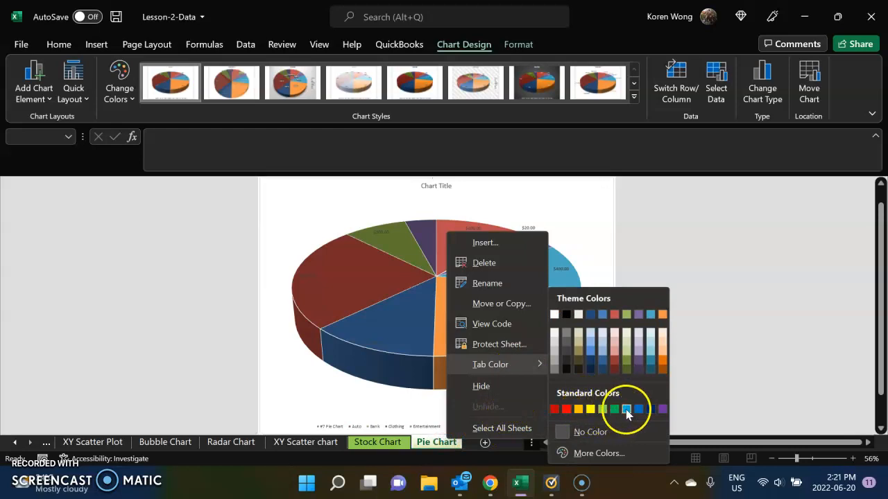
pyautogui.click(662, 411)
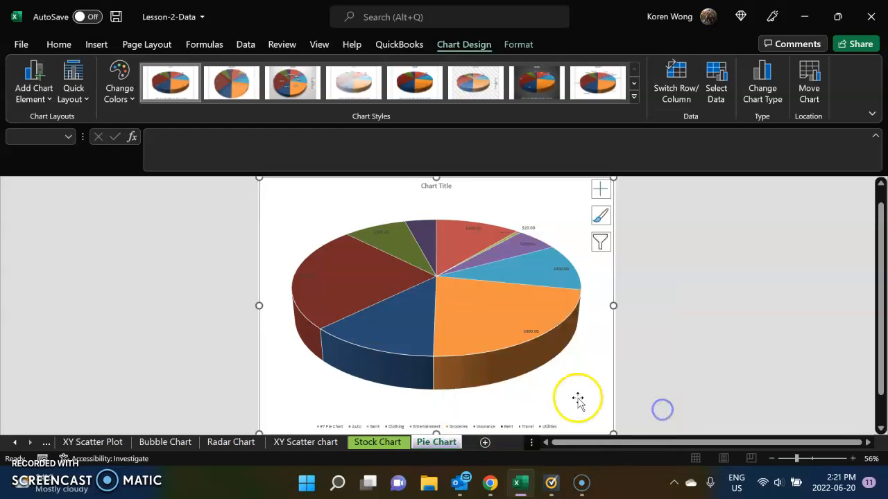
pyautogui.click(333, 447)
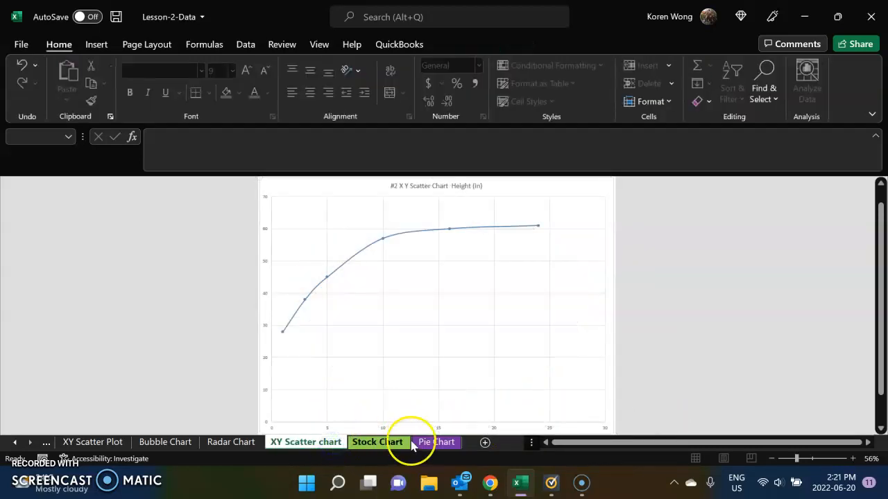